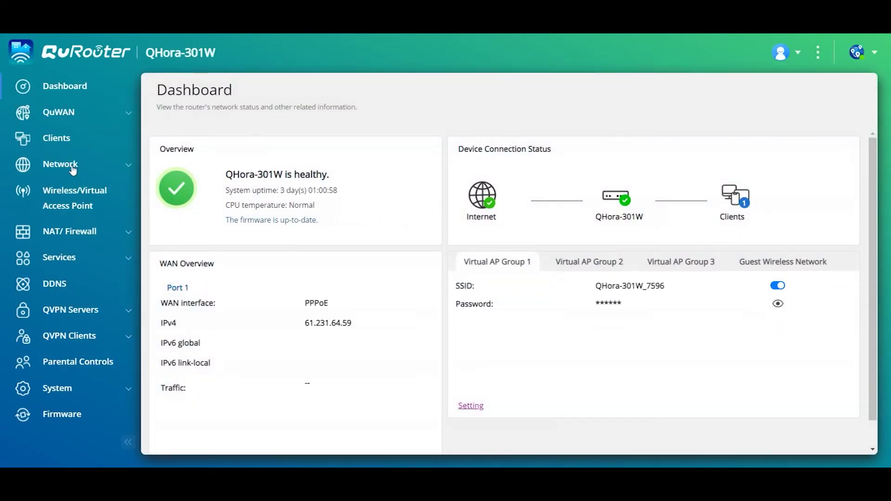
- Review WAN port 1 settings under Network > Port Definition without changes, then return to the dashboard
{"action": "left_click", "coordinate": [77, 170]}
{"action": "left_click", "coordinate": [78, 195]}
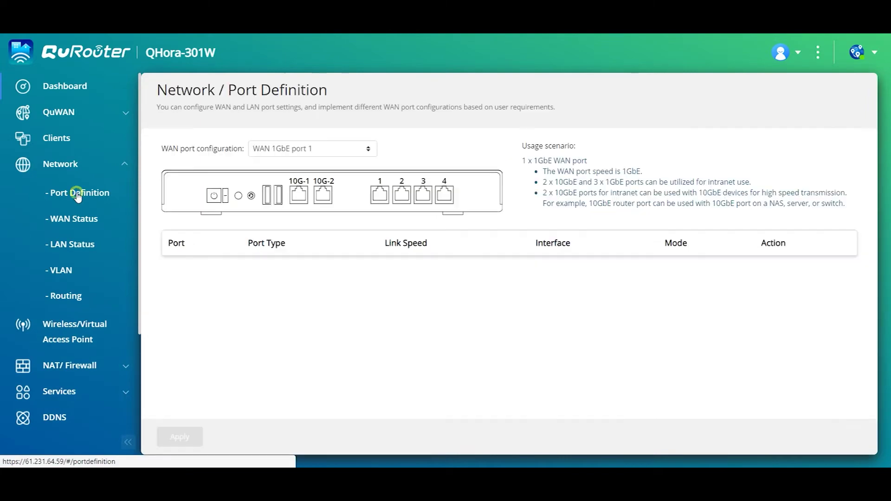
{"action": "left_click", "coordinate": [773, 270]}
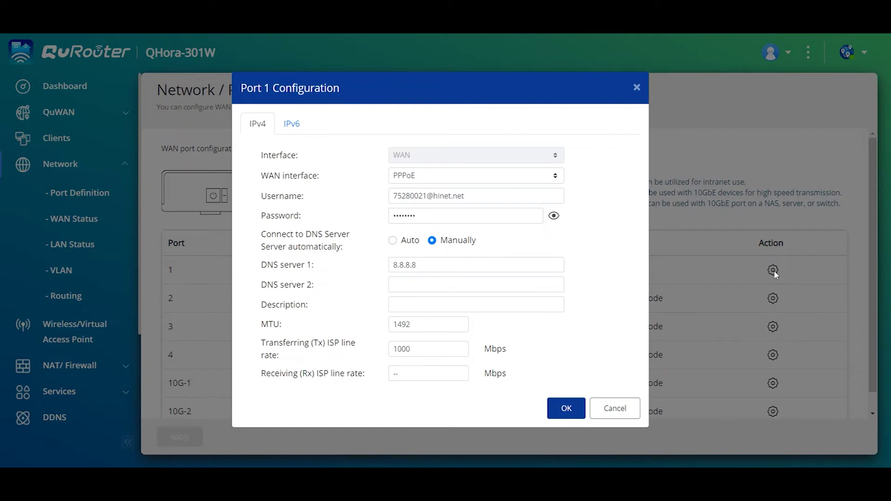
{"action": "left_click", "coordinate": [615, 408]}
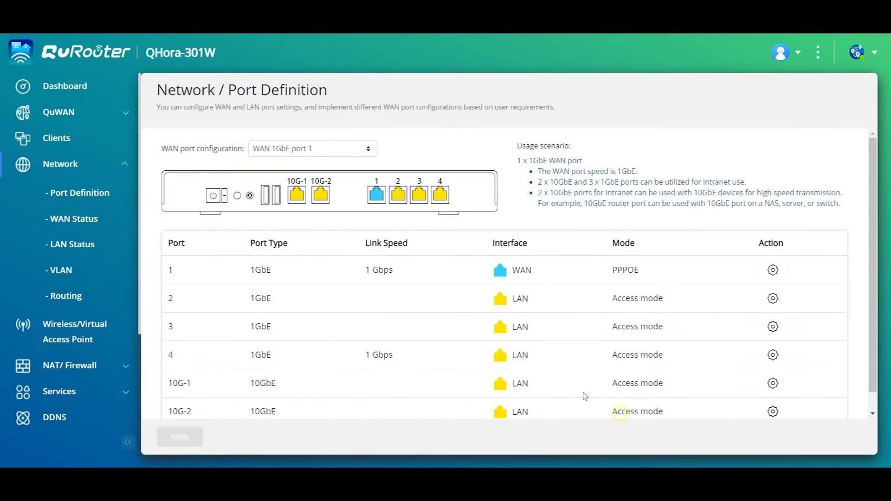
{"action": "left_click", "coordinate": [50, 89]}
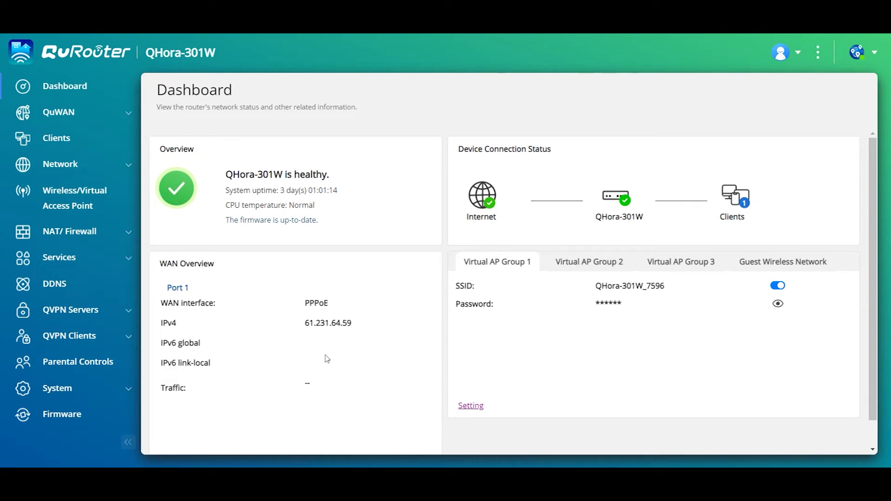
- Download the OpenVPN client profile from QVPN Settings and open it in WordPad
{"action": "left_click", "coordinate": [68, 311]}
{"action": "left_click", "coordinate": [70, 338]}
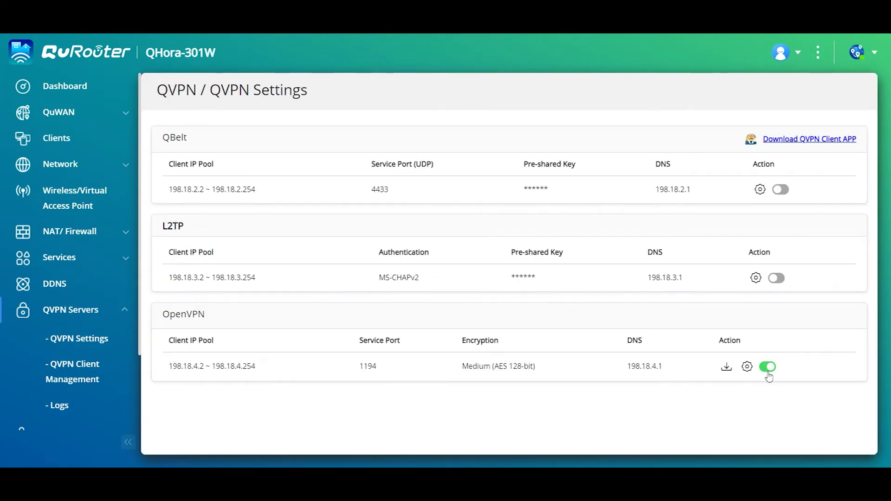
{"action": "left_click", "coordinate": [730, 373]}
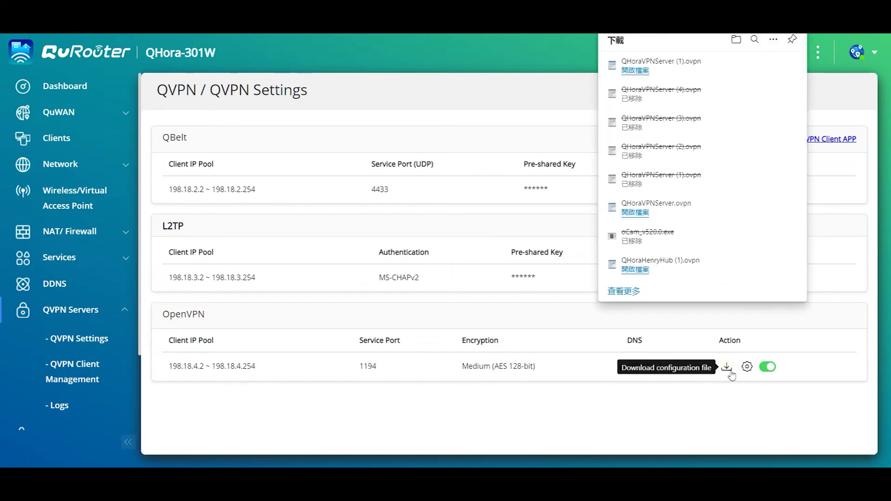
{"action": "left_click", "coordinate": [634, 70]}
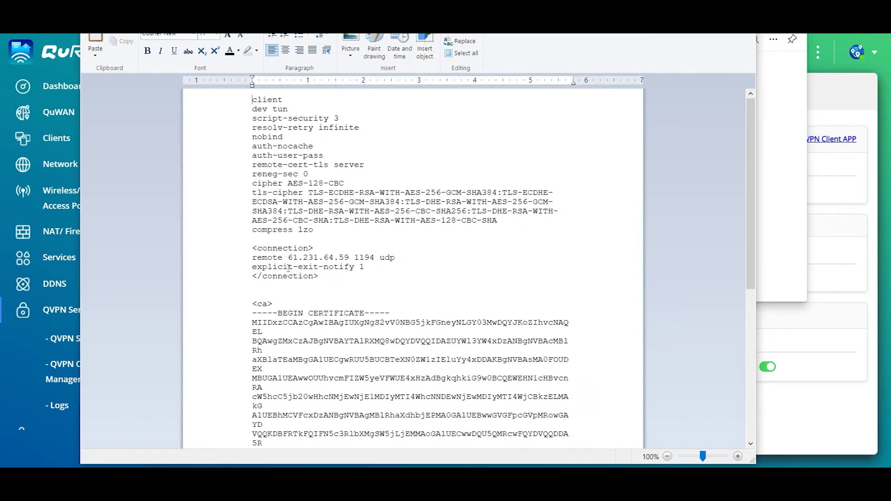
{"action": "left_click_drag", "start_coordinate": [288, 257], "coordinate": [345, 259]}
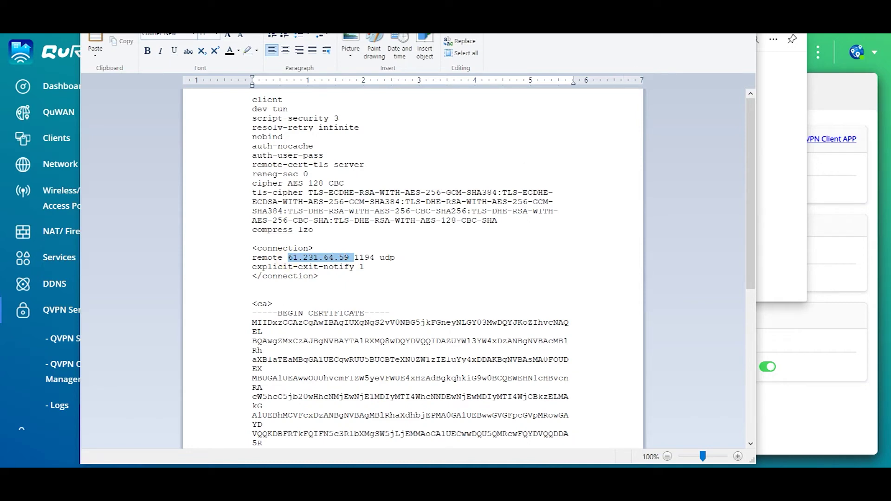
{"action": "key", "text": "alt+Tab"}
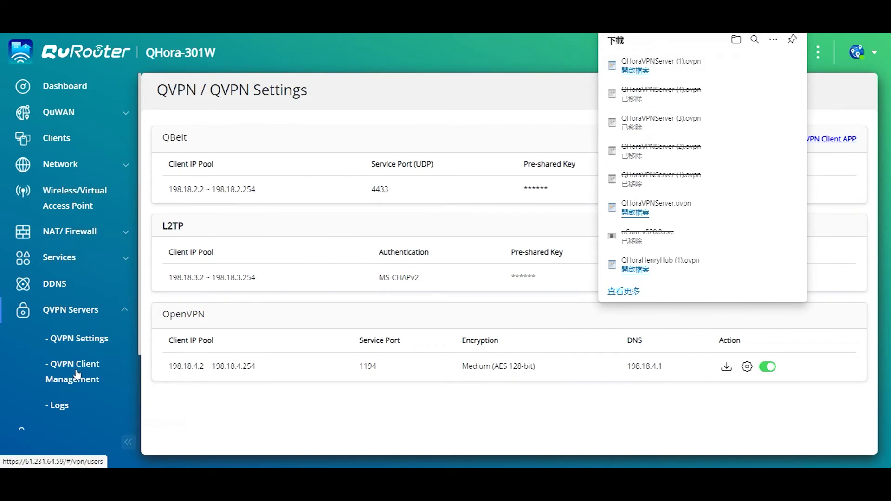
{"action": "left_click", "coordinate": [77, 373]}
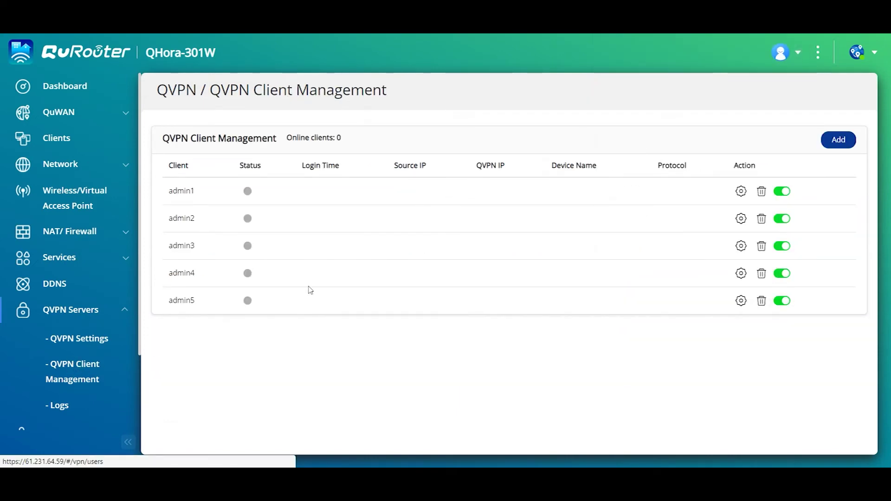
- Start adding a VPN client account, then cancel the form without saving
{"action": "left_click", "coordinate": [837, 142]}
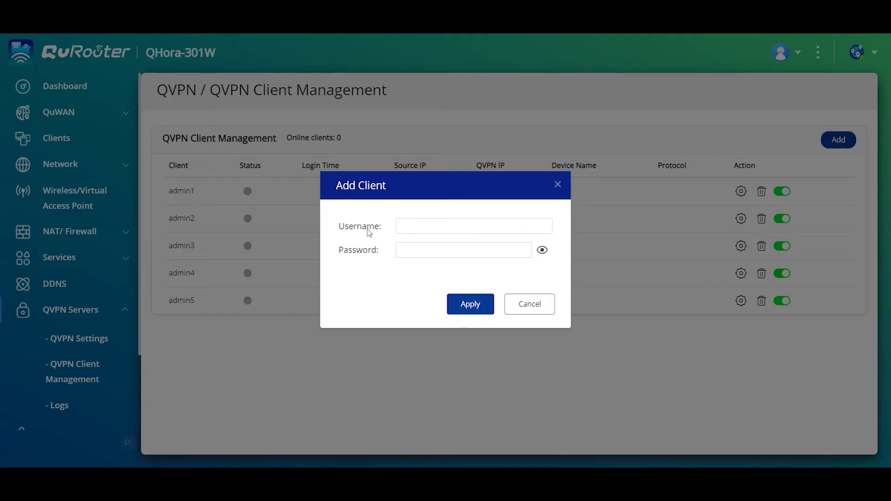
{"action": "left_click", "coordinate": [519, 304]}
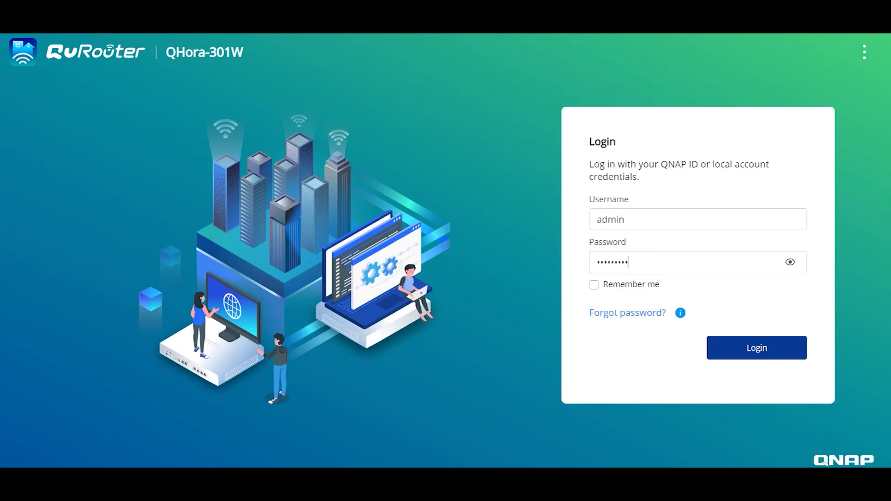
- Sign in to the second router, review WAN port 1 settings, and check its dashboard's 100.127.12.61 WAN
{"action": "left_click", "coordinate": [735, 356]}
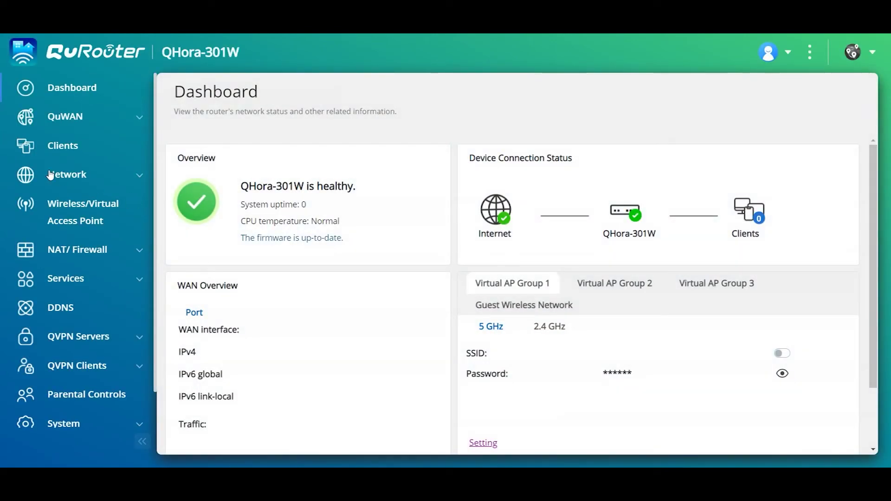
{"action": "left_click", "coordinate": [55, 175]}
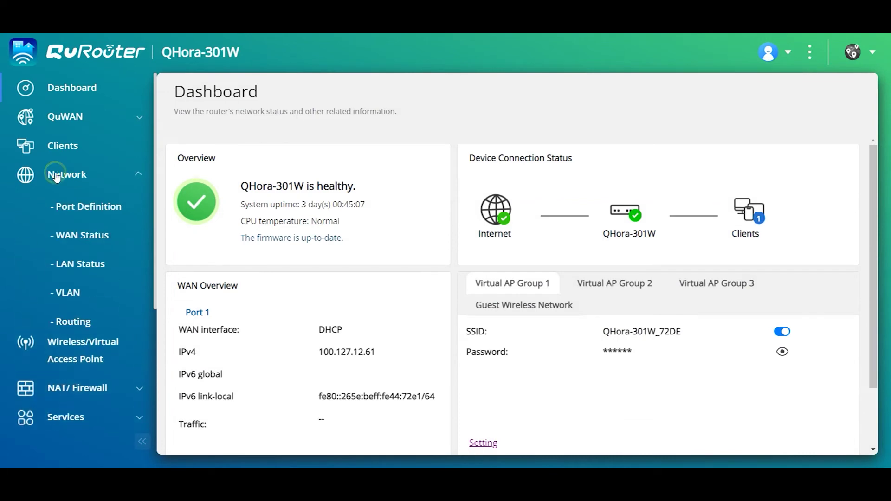
{"action": "left_click", "coordinate": [65, 205]}
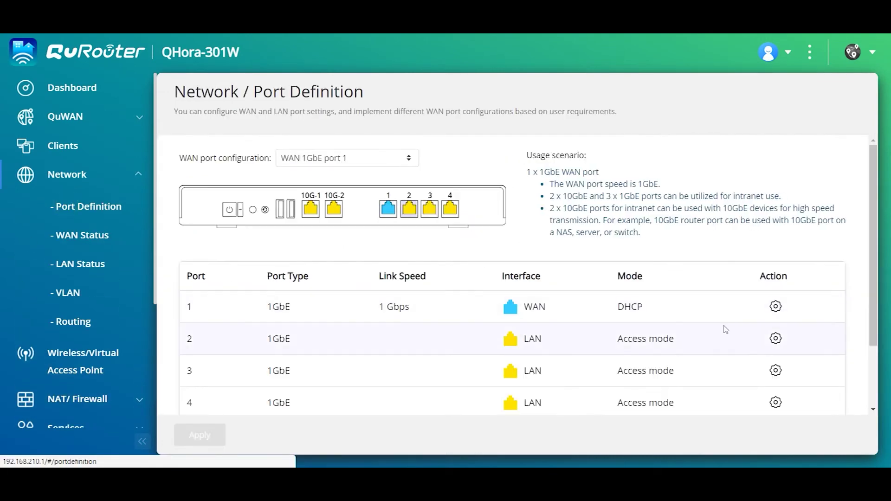
{"action": "left_click", "coordinate": [776, 306]}
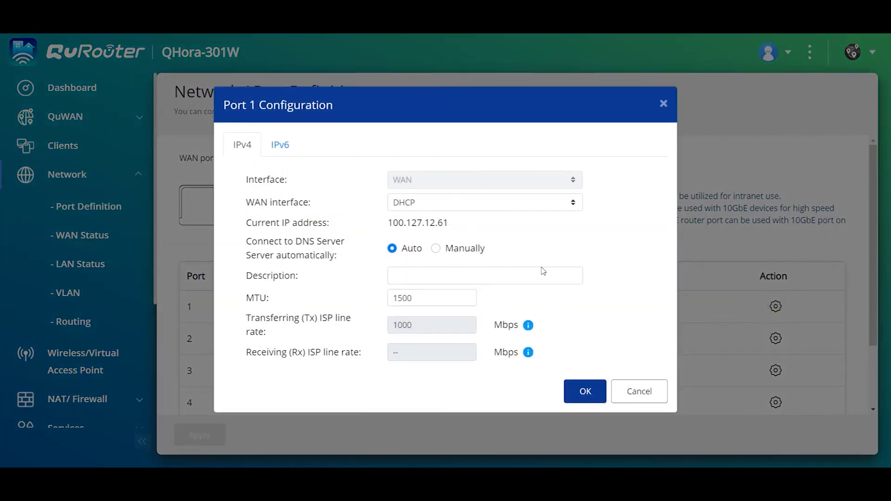
{"action": "left_click", "coordinate": [637, 393]}
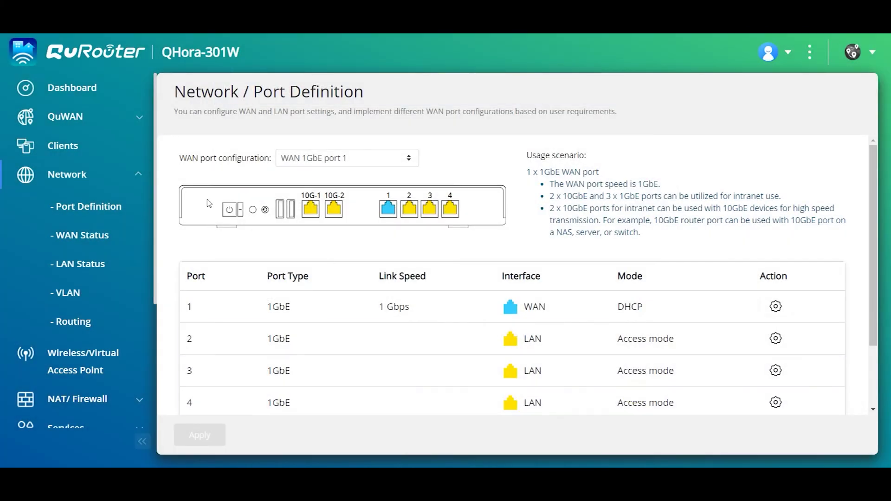
{"action": "left_click", "coordinate": [81, 92]}
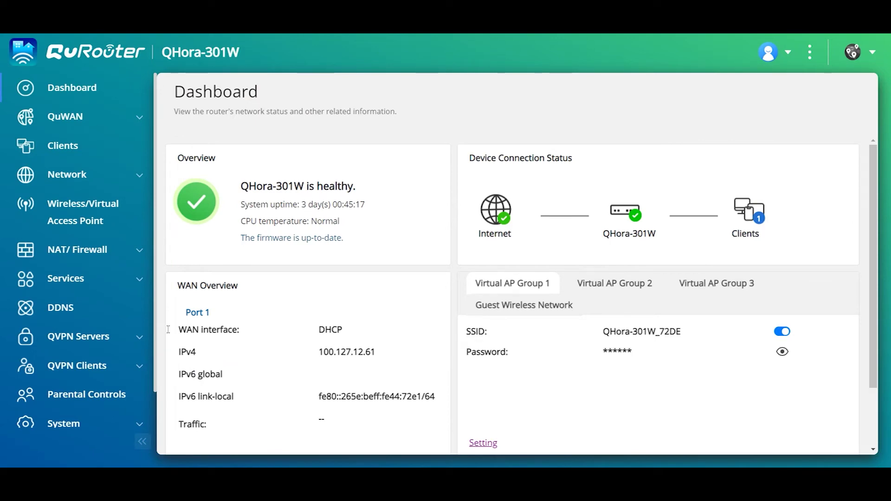
{"action": "left_click", "coordinate": [71, 367]}
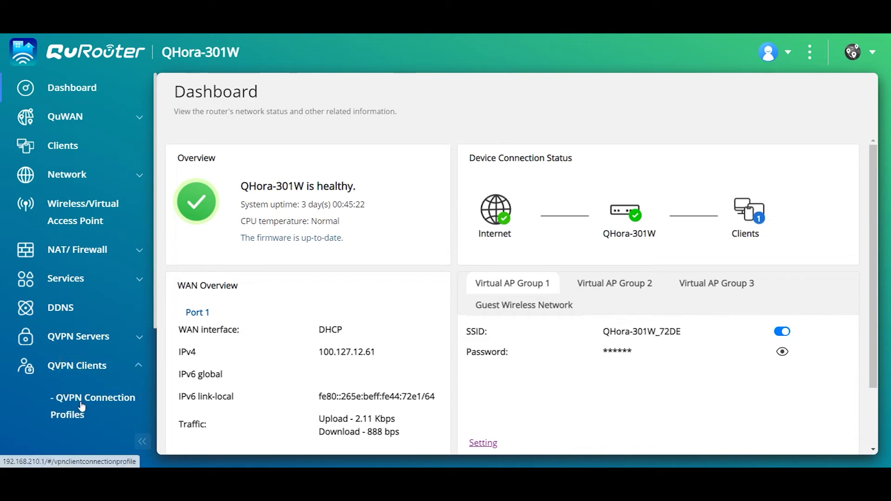
- Add a new connection profile by importing the QHoraVPNServer (1).ovpn file
{"action": "left_click", "coordinate": [95, 404]}
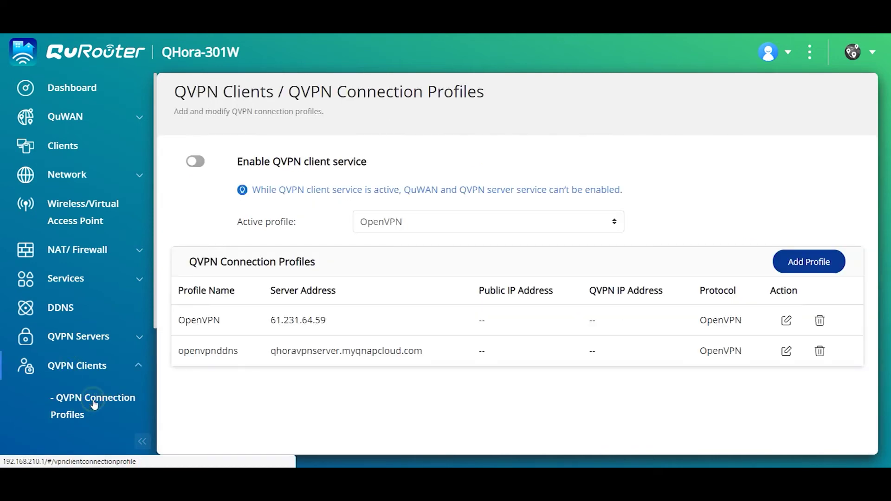
{"action": "left_click", "coordinate": [808, 264]}
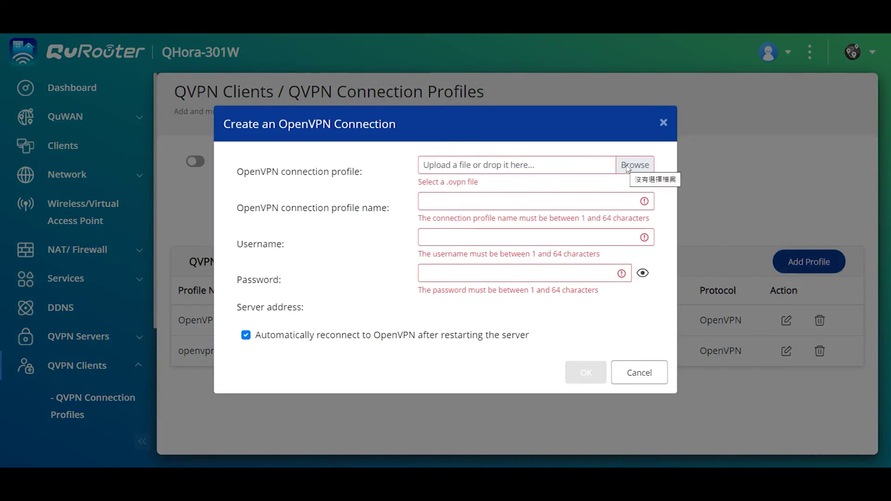
{"action": "left_click", "coordinate": [627, 166]}
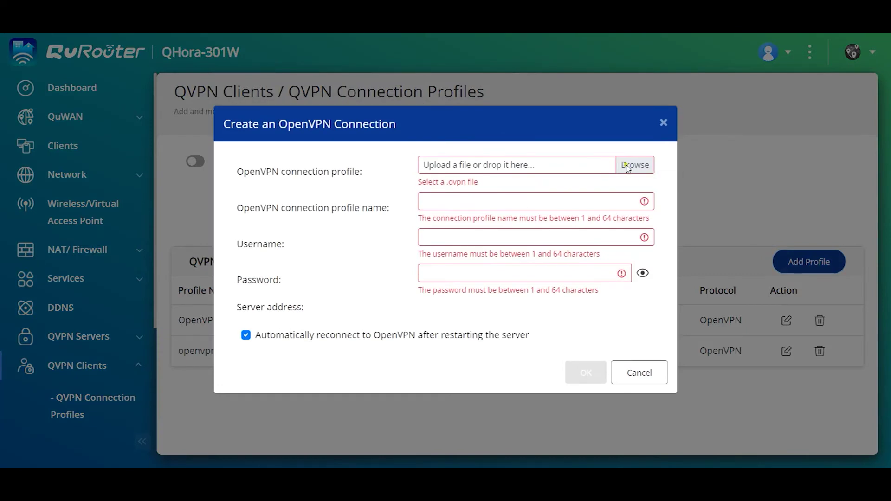
{"action": "left_click", "coordinate": [140, 87]}
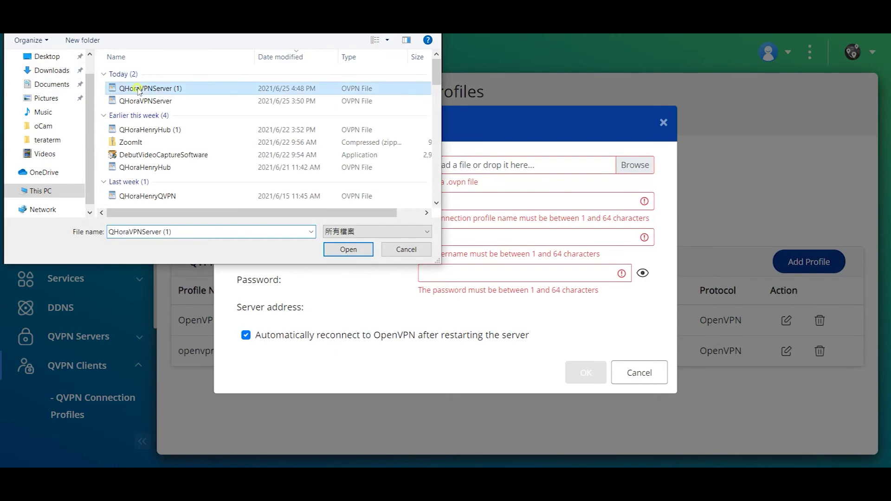
{"action": "left_click", "coordinate": [348, 250]}
- Name the profile test, enter username admin5 and the account password, and save it
{"action": "left_click", "coordinate": [449, 196]}
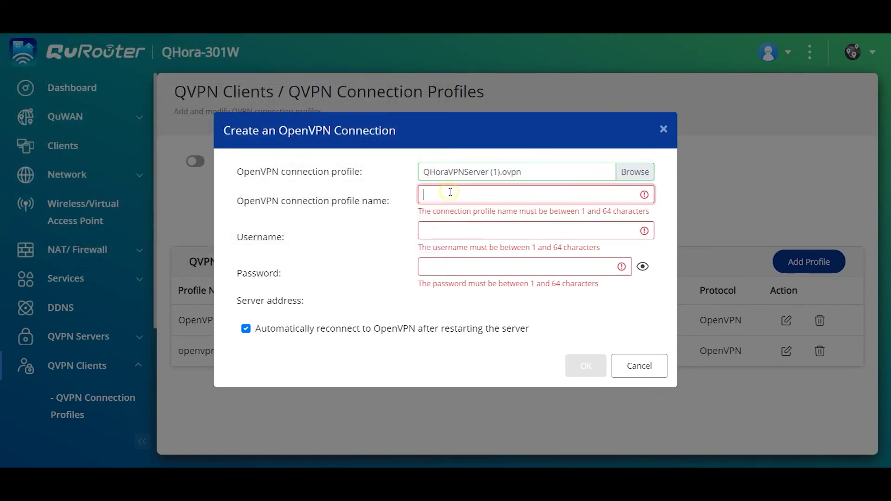
{"action": "type", "text": "test"}
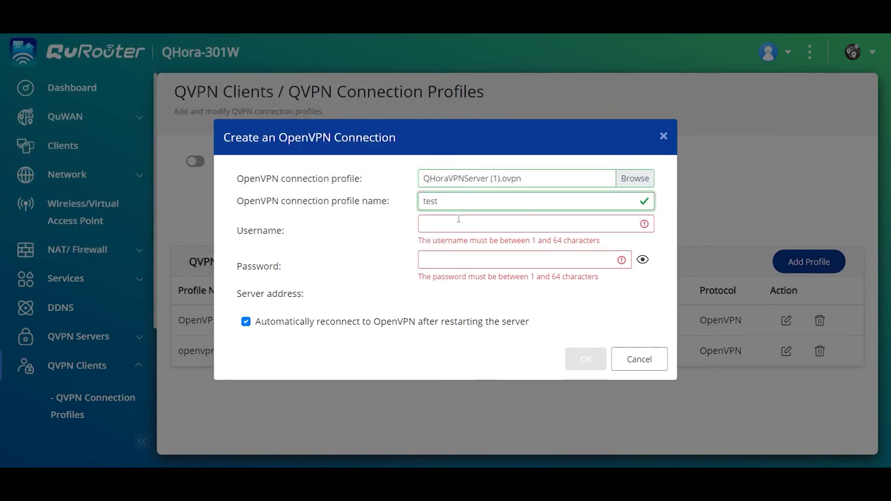
{"action": "left_click", "coordinate": [452, 223]}
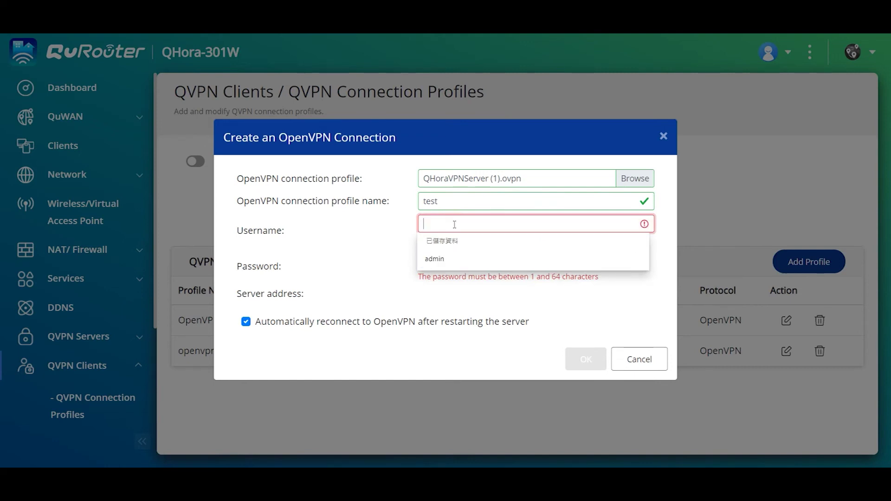
{"action": "type", "text": "admin5"}
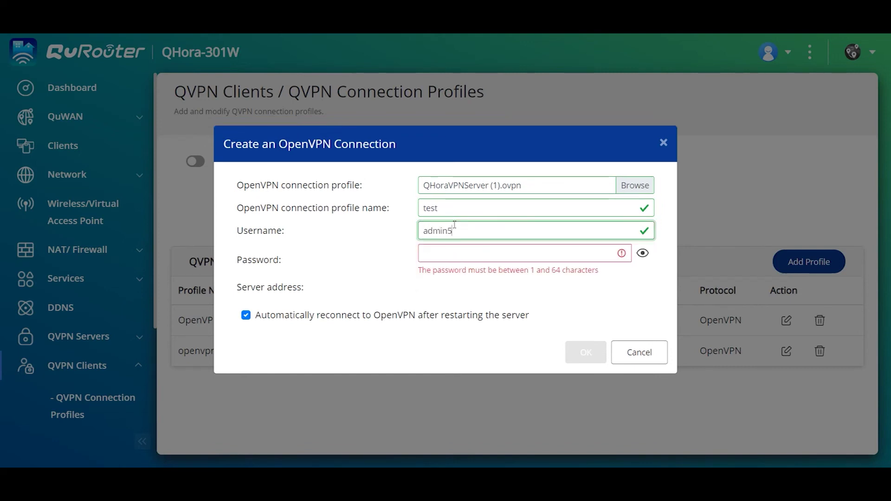
{"action": "key", "text": "Tab"}
{"action": "type", "text": "********"}
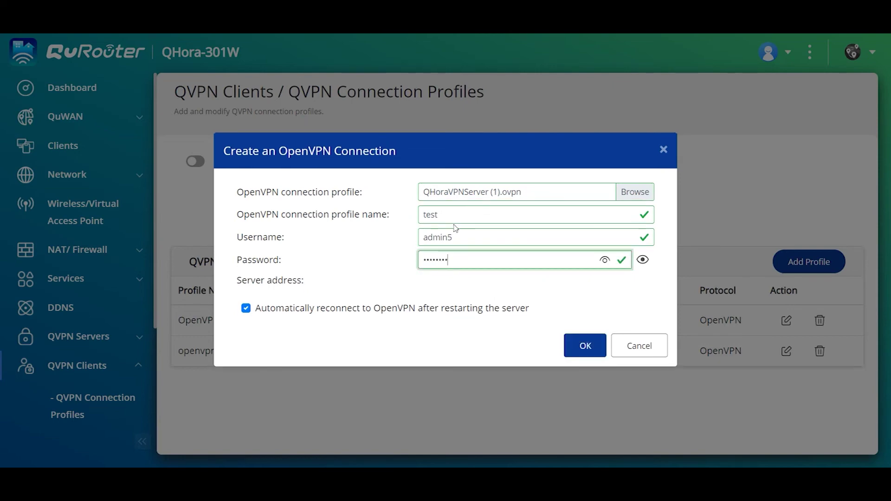
{"action": "left_click", "coordinate": [586, 347]}
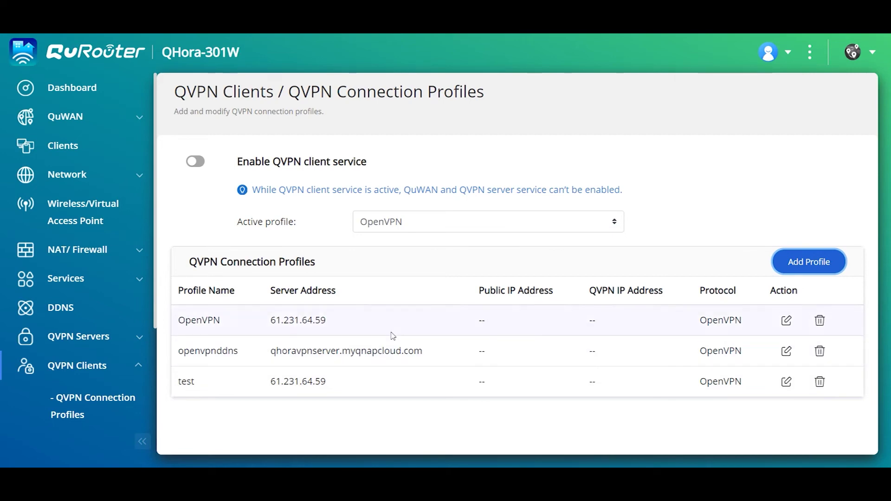
- Keep OpenVPN as the active profile, enable the QVPN client service, and open the connection logs
{"action": "left_click", "coordinate": [388, 222]}
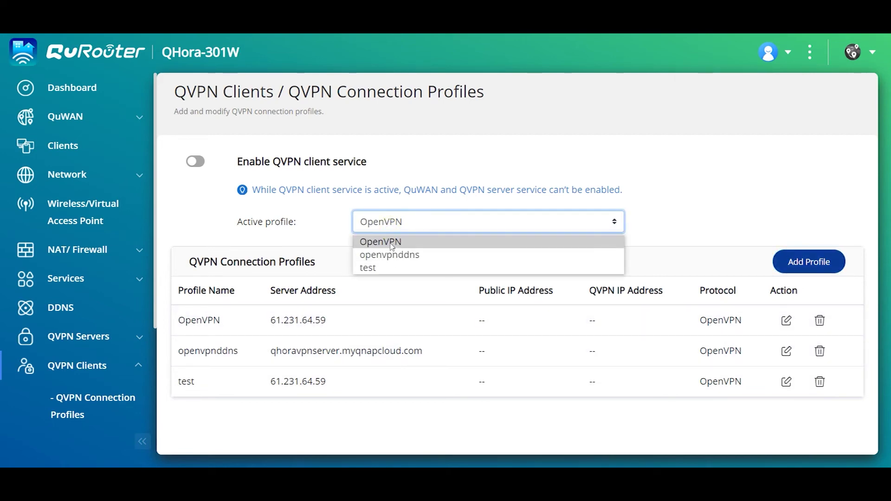
{"action": "left_click", "coordinate": [389, 242]}
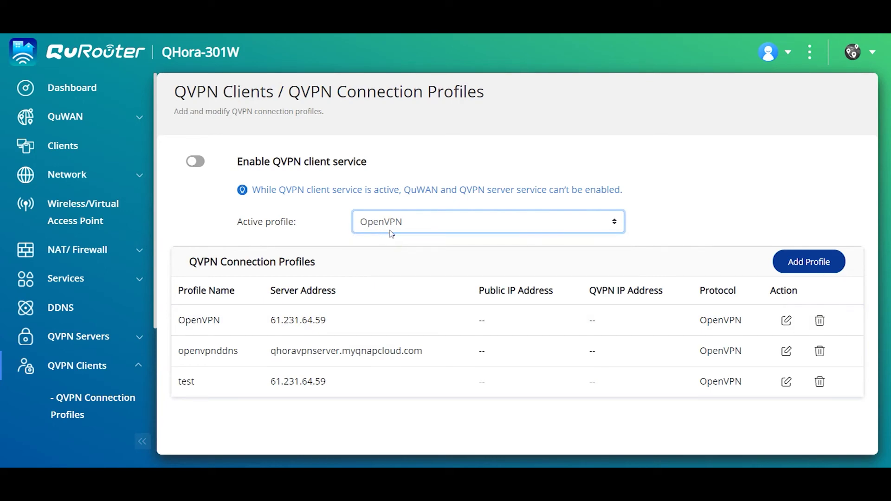
{"action": "left_click", "coordinate": [200, 161]}
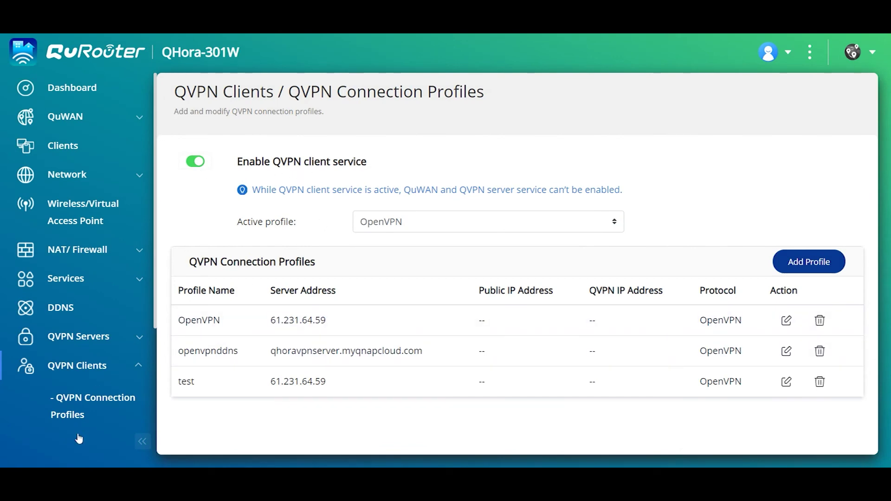
{"action": "scroll", "coordinate": [79, 436], "scroll_direction": "down", "scroll_amount": 2}
{"action": "left_click", "coordinate": [76, 393]}
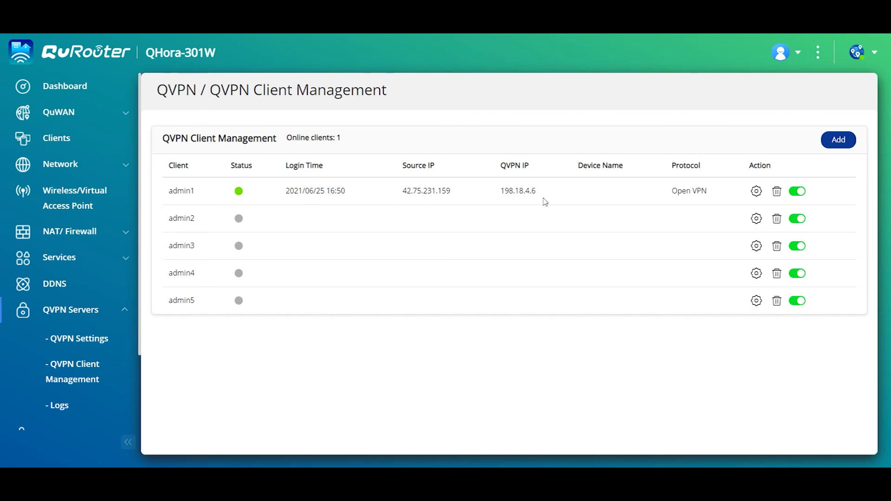
- Open the Clients list to find NAS421C63 at 192.168.200.103 over Ethernet
{"action": "left_click", "coordinate": [57, 138]}
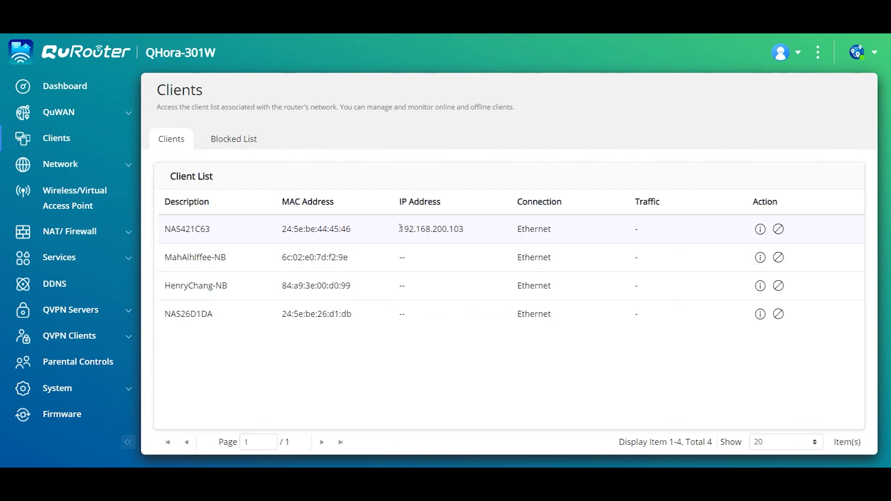
- Copy the NAS address 192.168.200.103 and load it in a new browser tab
{"action": "left_click_drag", "start_coordinate": [399, 232], "coordinate": [481, 235]}
{"action": "key", "text": "ctrl+c"}
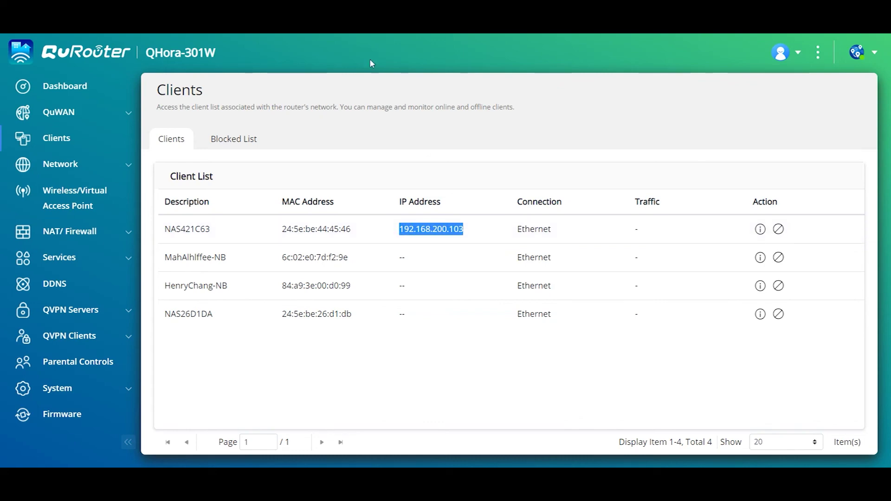
{"action": "key", "text": "ctrl+t"}
{"action": "key", "text": "ctrl+v"}
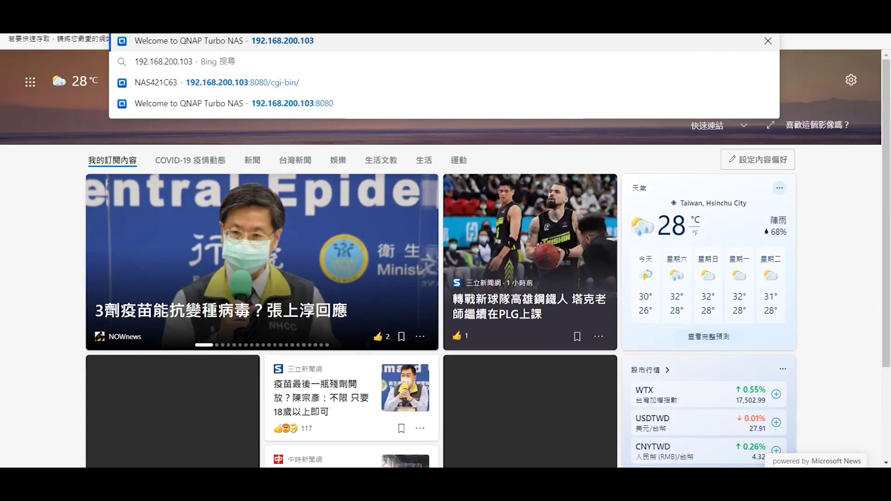
{"action": "key", "text": "Return"}
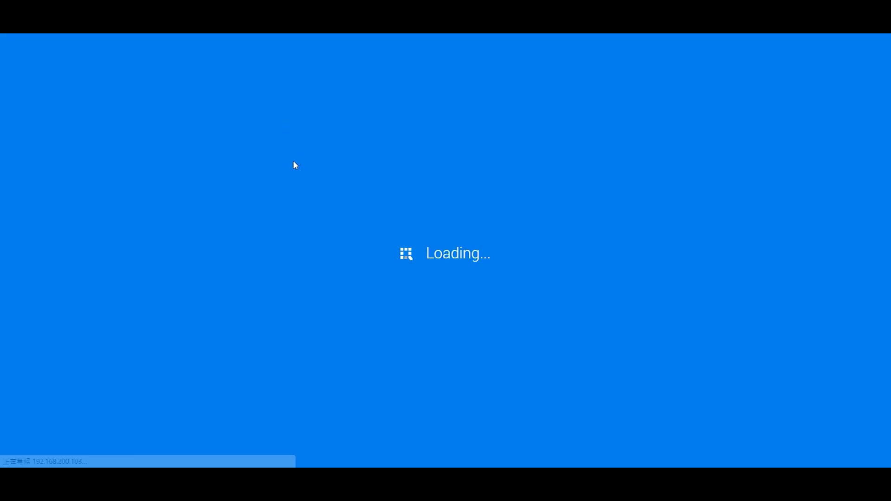